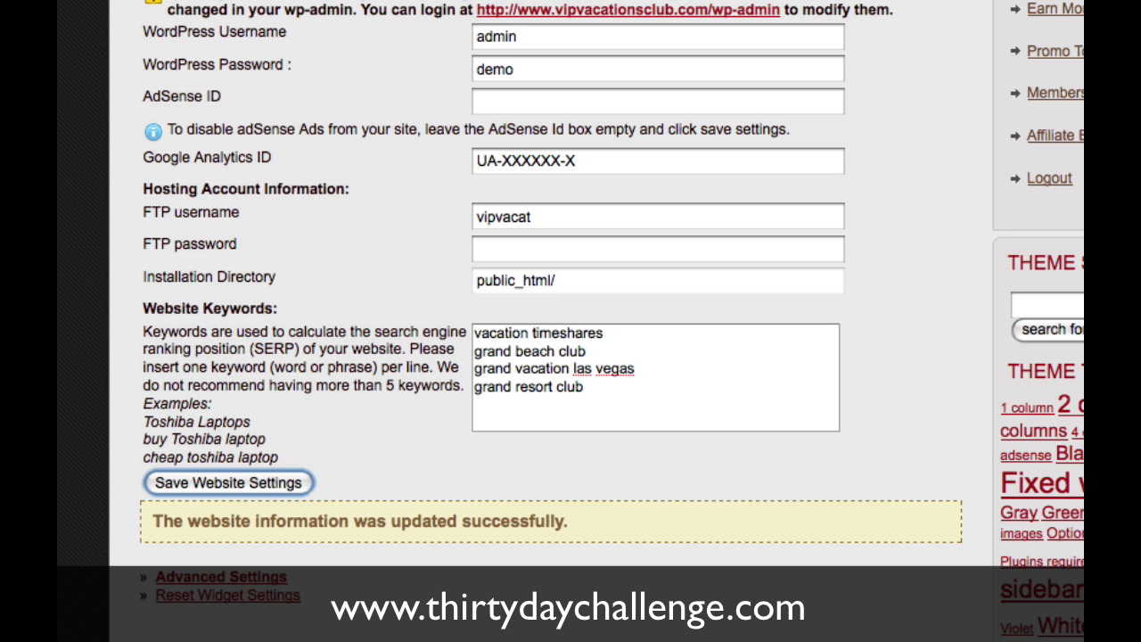
Scroll back up to confirm the four keywords, from vacation timeshares to grand resort club, were saved
scroll(571, 321, up, 10)
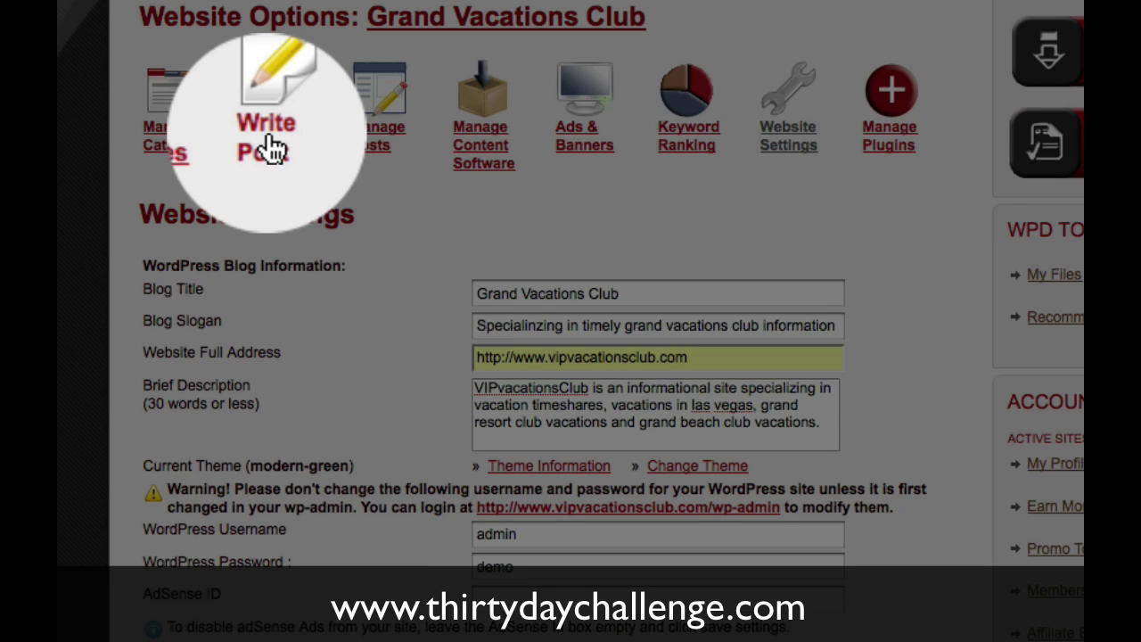
Start a new post and select the 'Grand Vacations Club' heading in the TextEdit notes
click(268, 136)
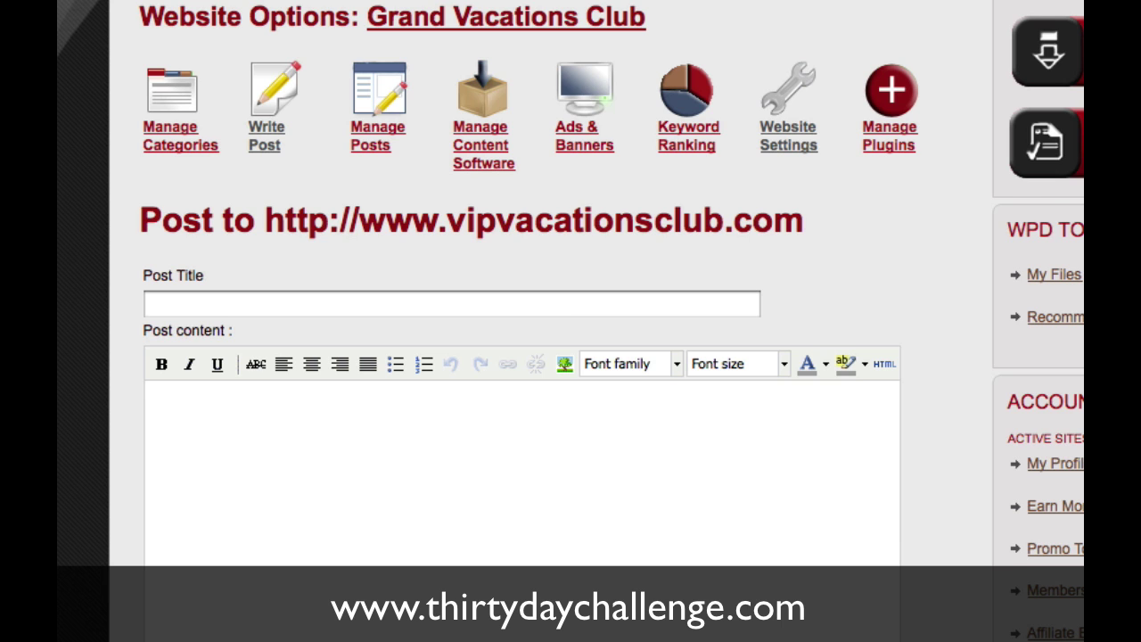
key(super+Tab)
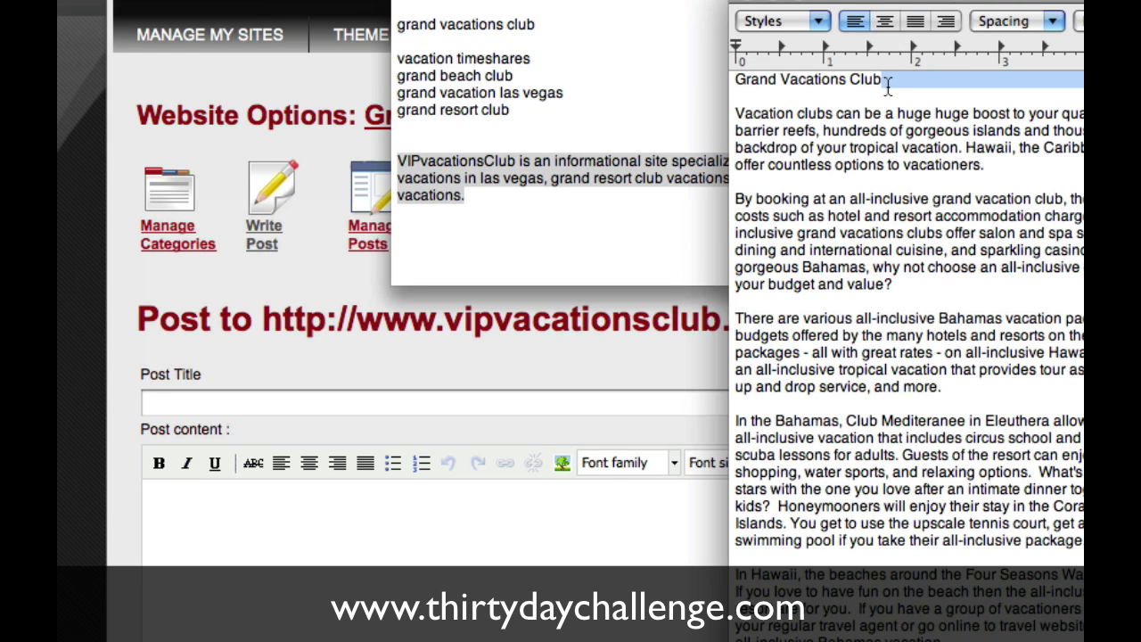
drag(888, 84, 731, 83)
key(super+c)
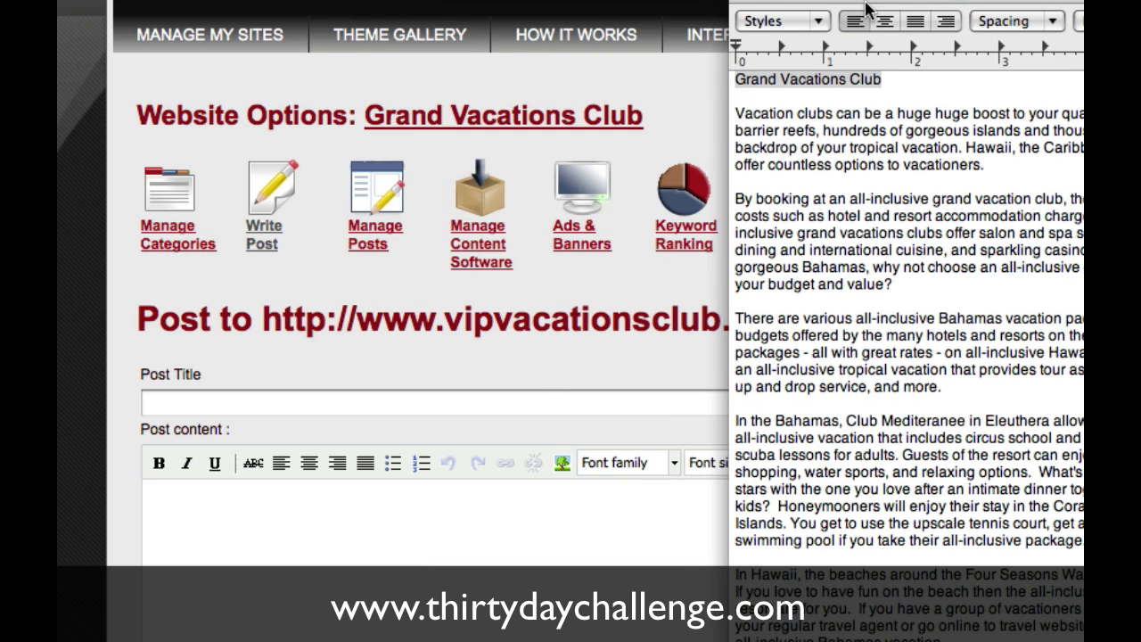
Paste the heading 'Grand Vacations Club' into the Post Title field
drag(869, 9, 900, 9)
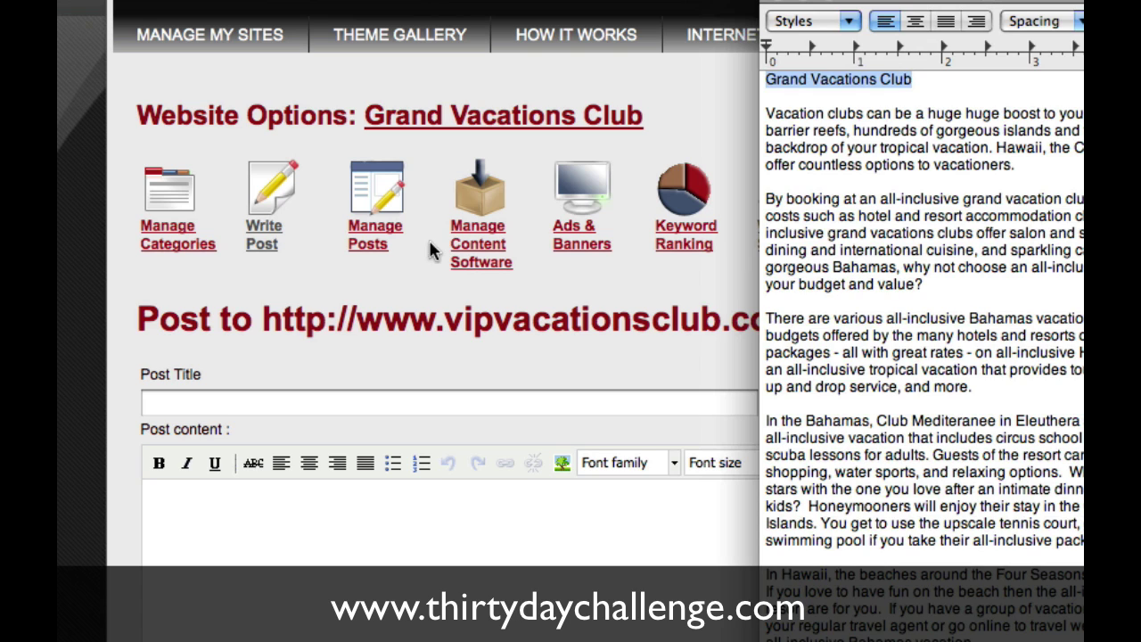
click(438, 410)
key(super+v)
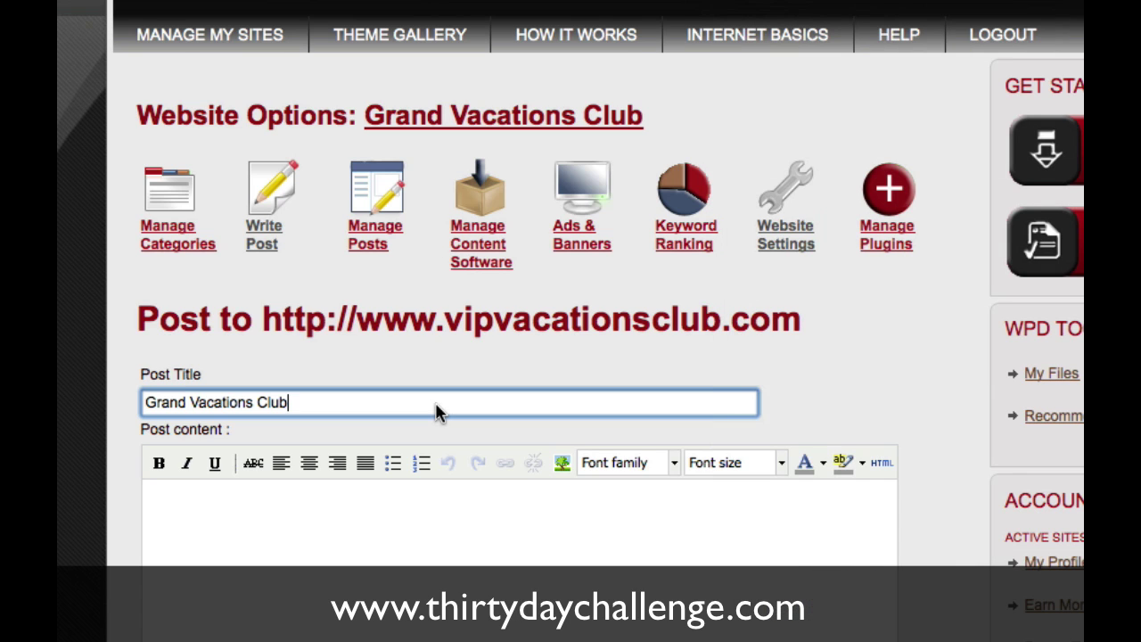
Copy the article body from the TextEdit notes into the post content
key(super+Tab)
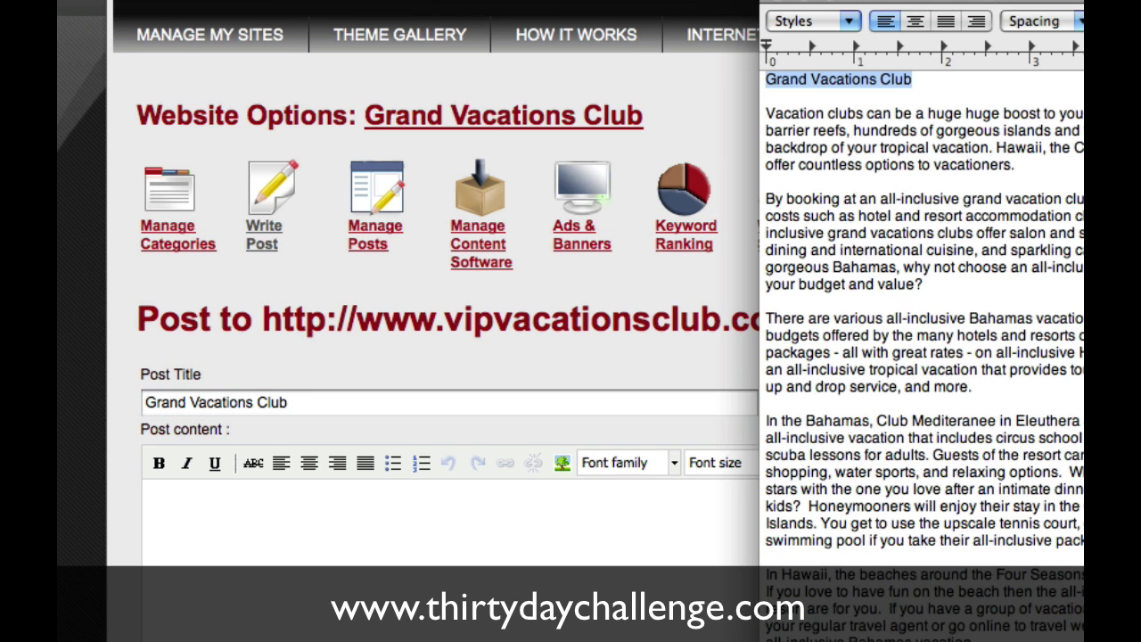
drag(892, 624, 716, 124)
key(super+c)
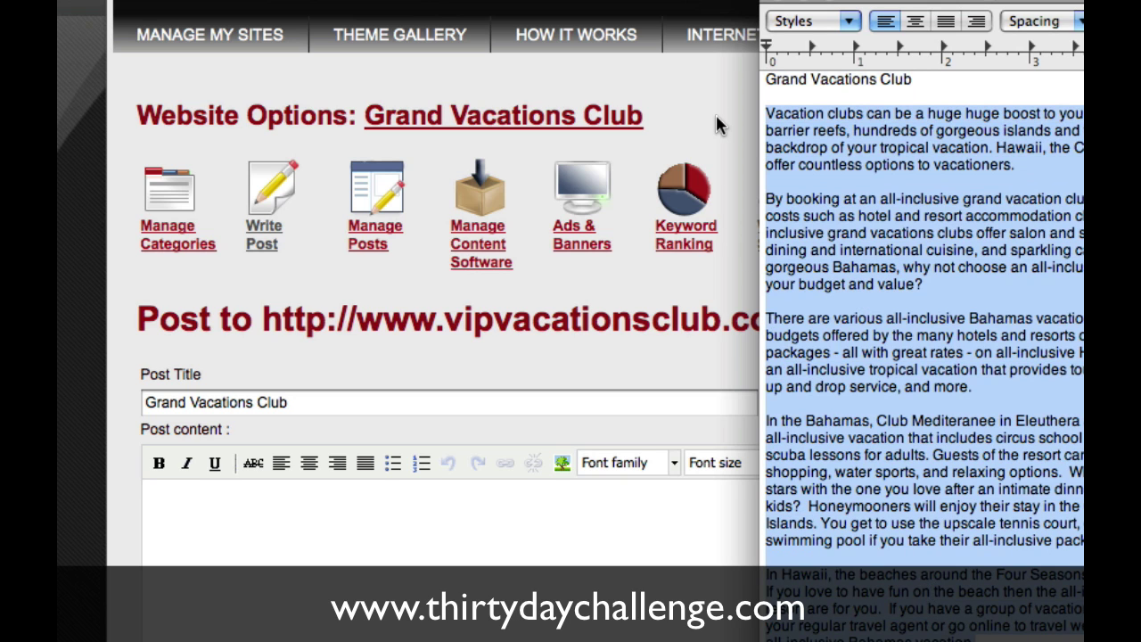
click(458, 578)
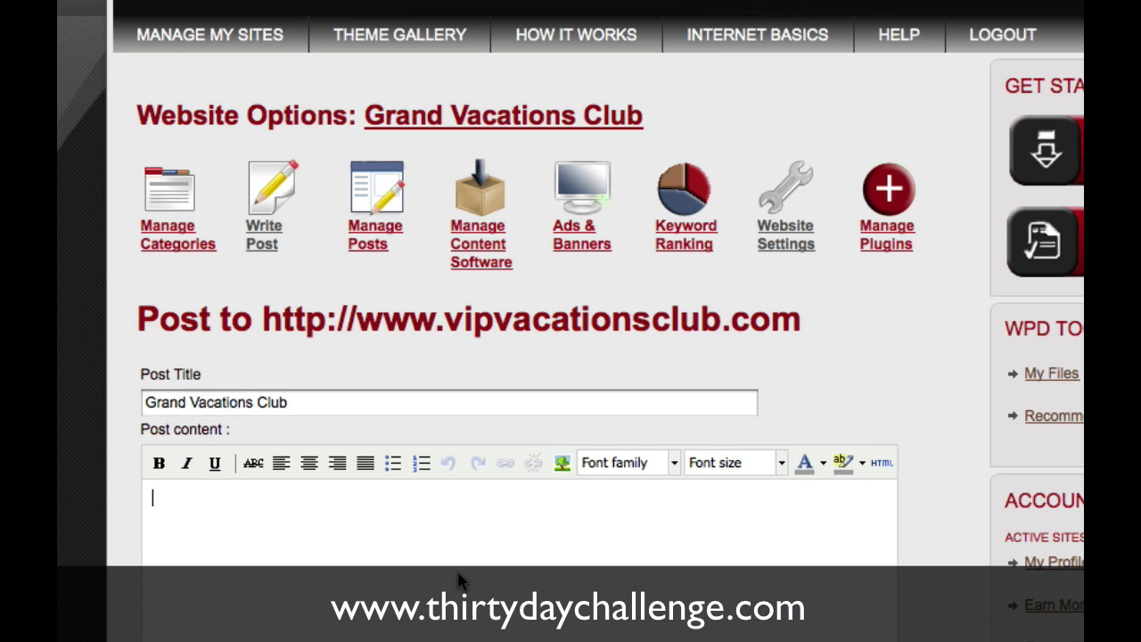
click(458, 579)
key(super+v)
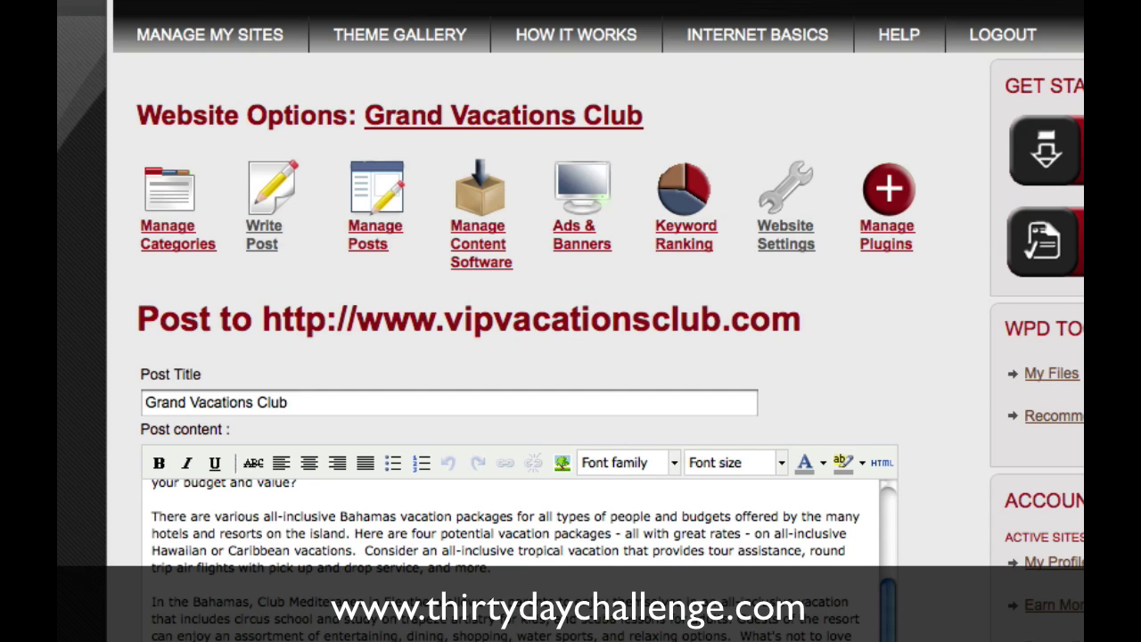
scroll(570, 357, down, 3)
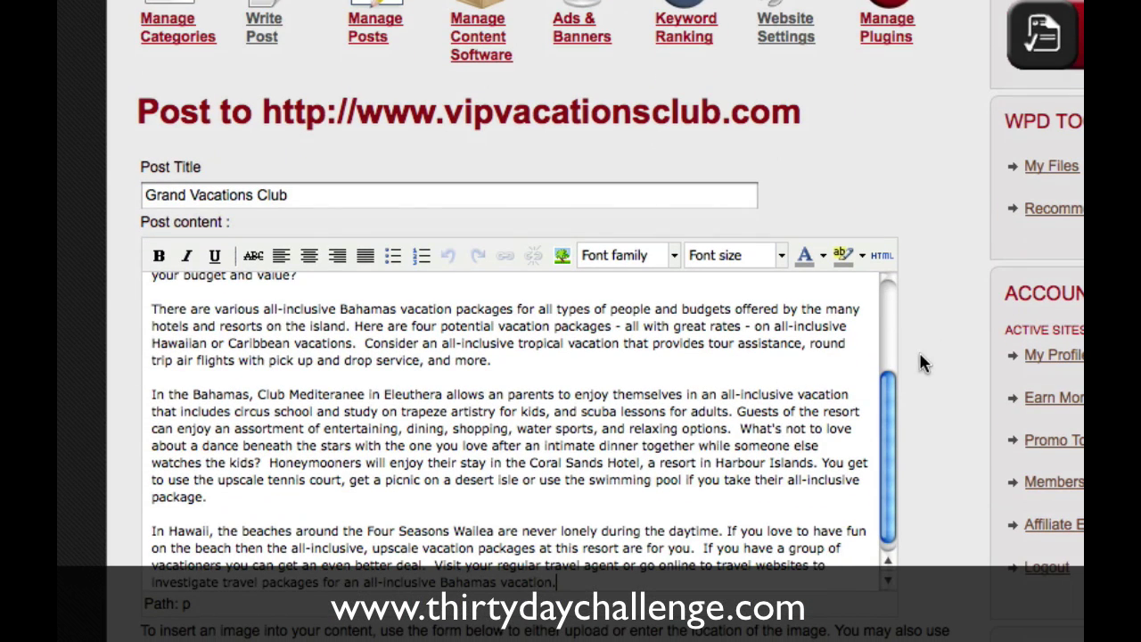
drag(889, 385, 888, 297)
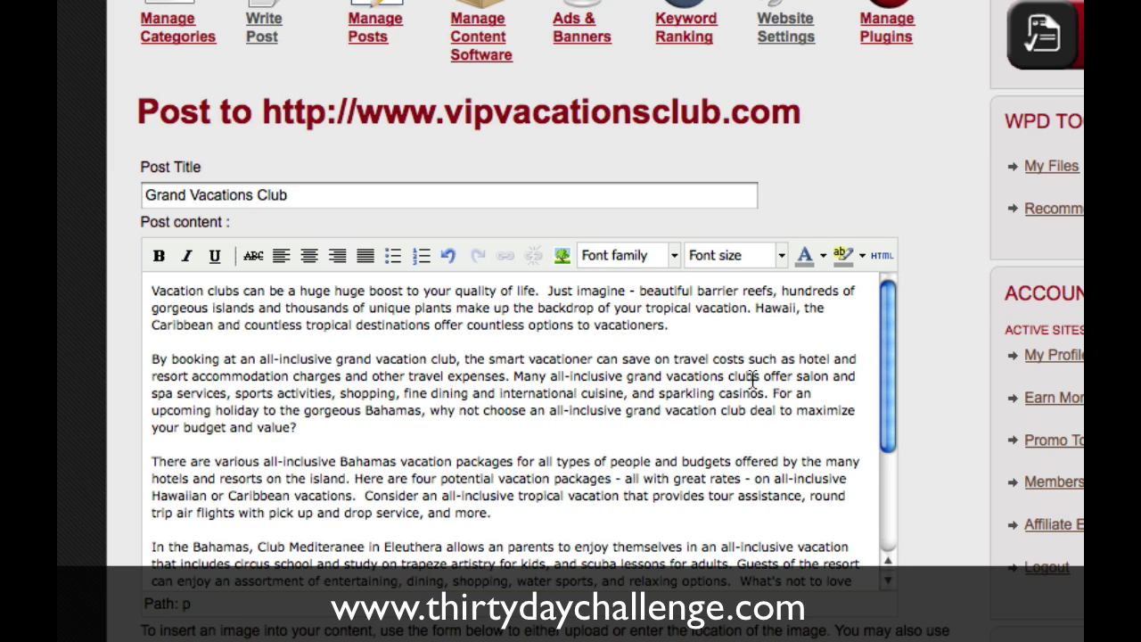
Make the phrase 'grand vacations clubs' bold in the post text
drag(756, 378, 631, 378)
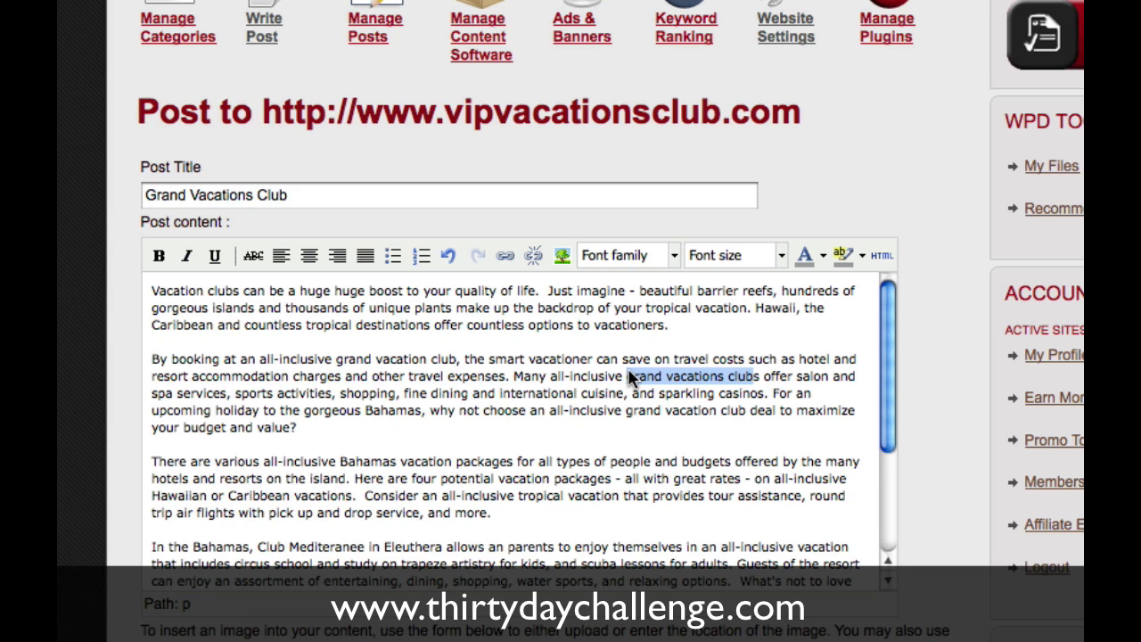
click(160, 258)
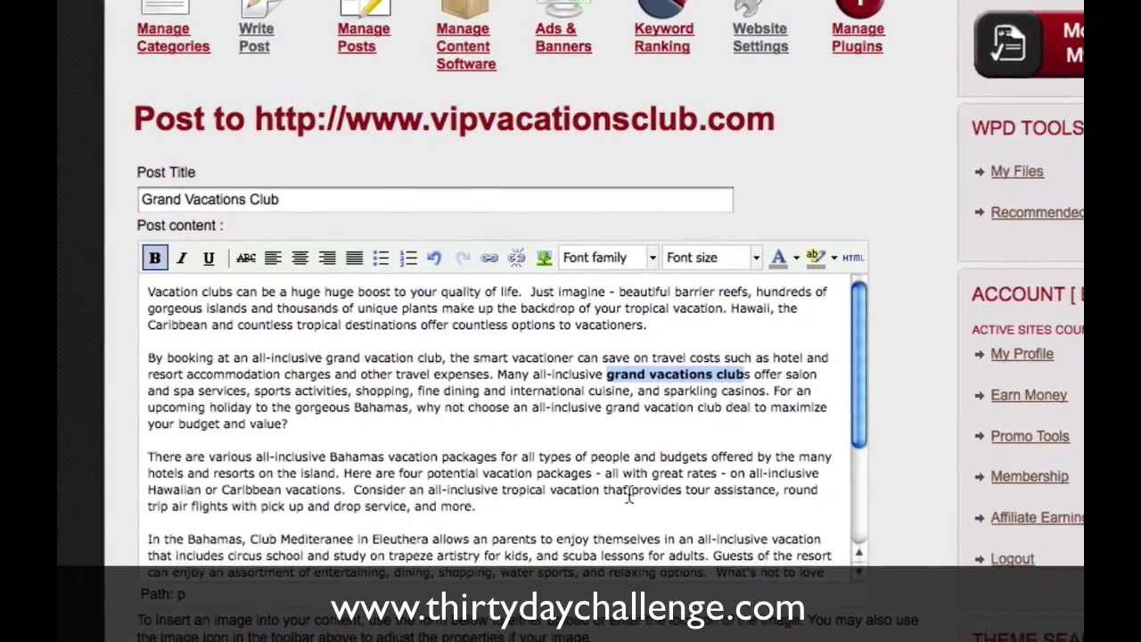
scroll(857, 426, down, 1)
scroll(813, 417, down, 2)
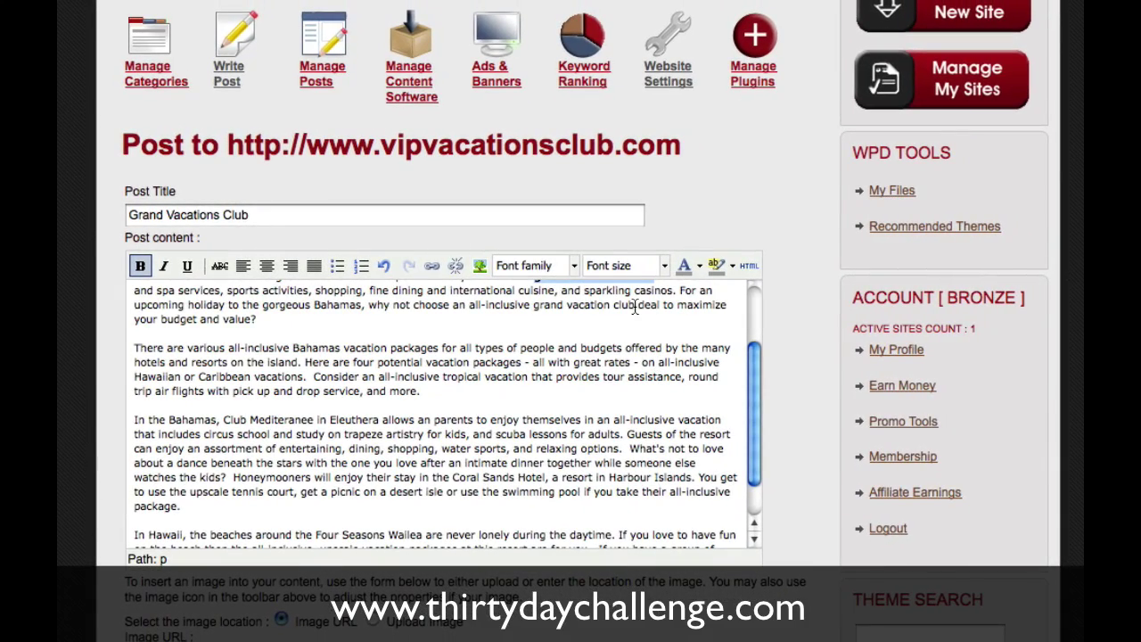
Underline the phrase 'grand vacation club' and scroll down to the Tags fields
drag(634, 307, 532, 307)
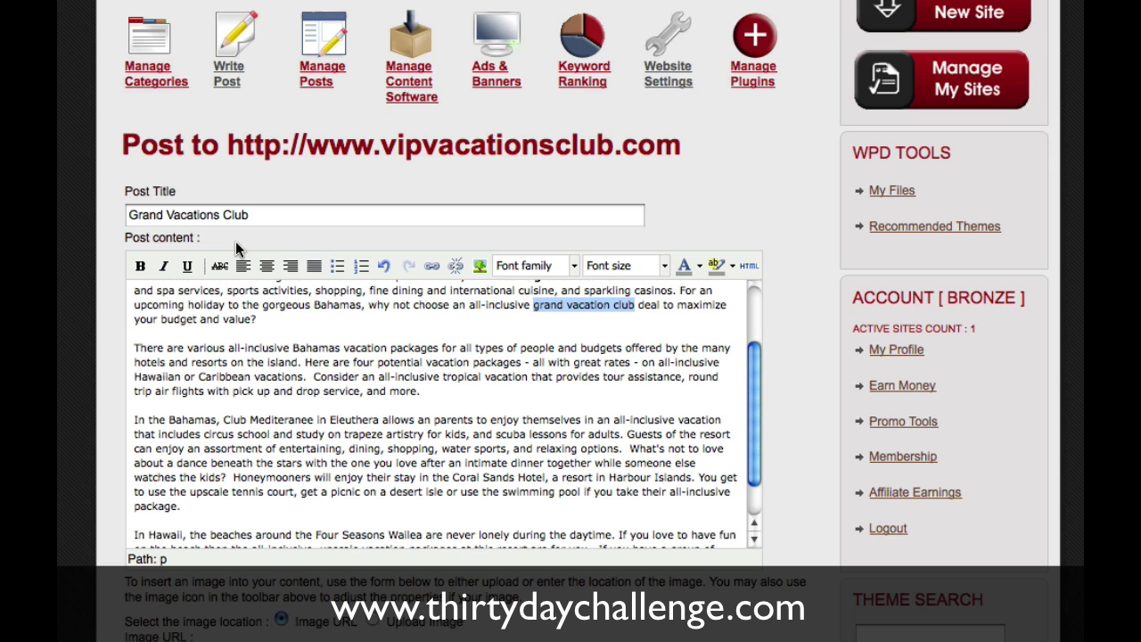
click(189, 267)
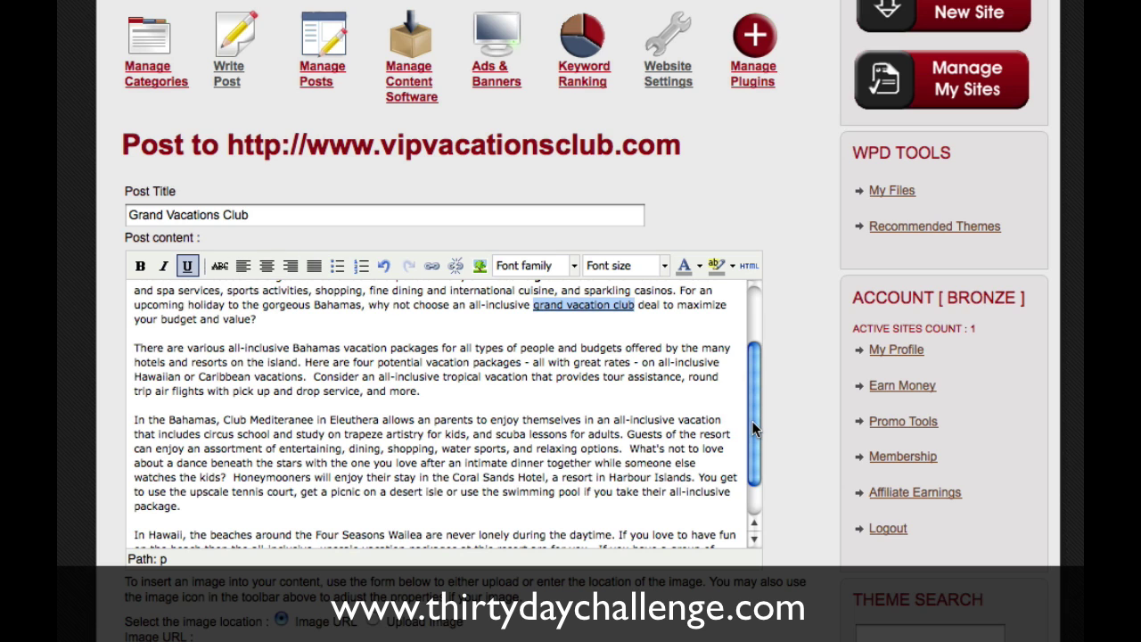
scroll(754, 464, down, 1)
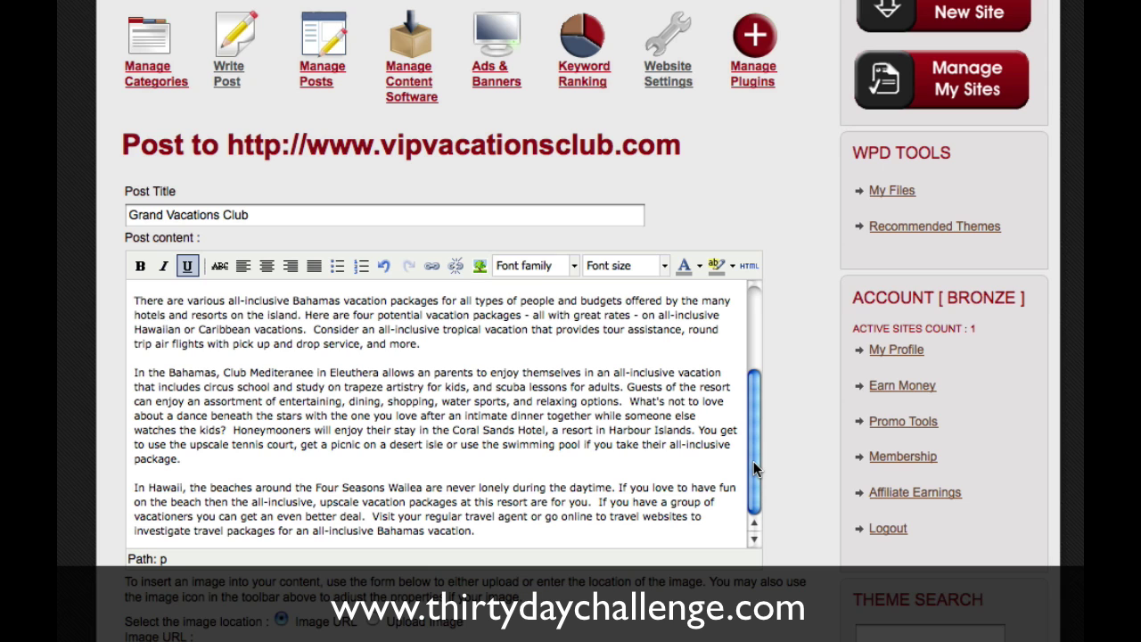
drag(754, 461, 748, 370)
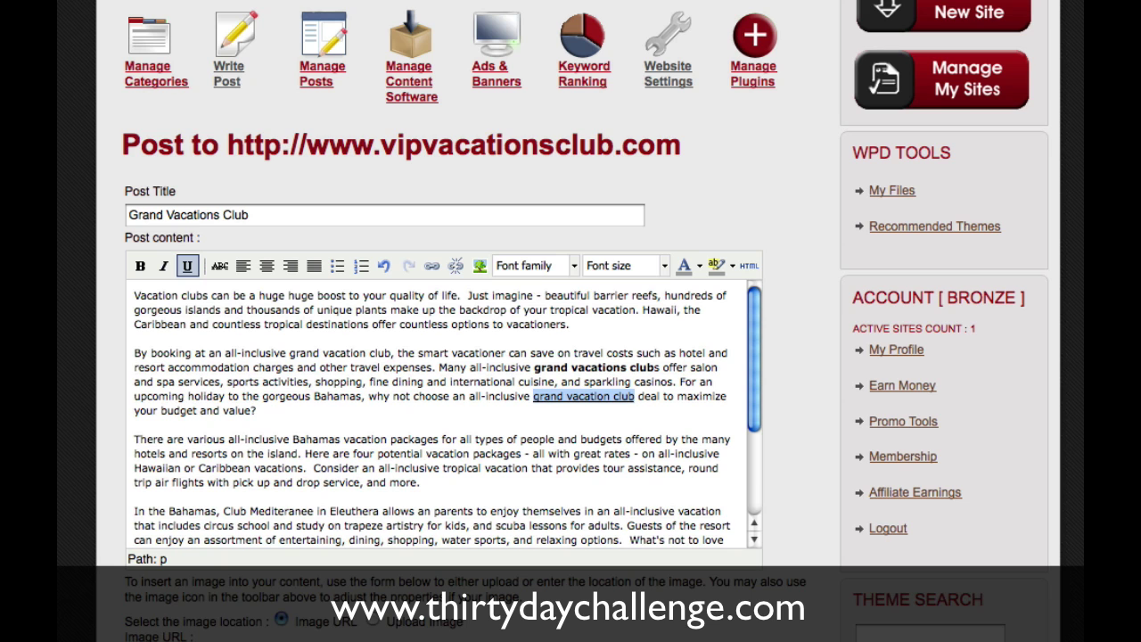
scroll(571, 356, down, 4)
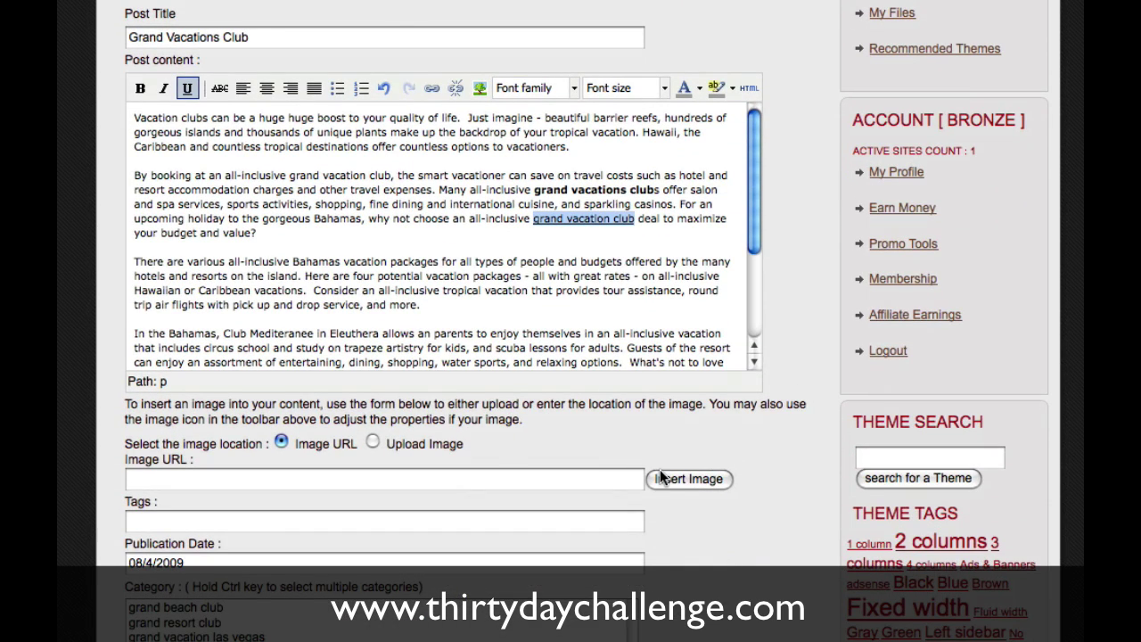
Tag the post 'grand vacations club', copy the tag text, and save the post
click(464, 522)
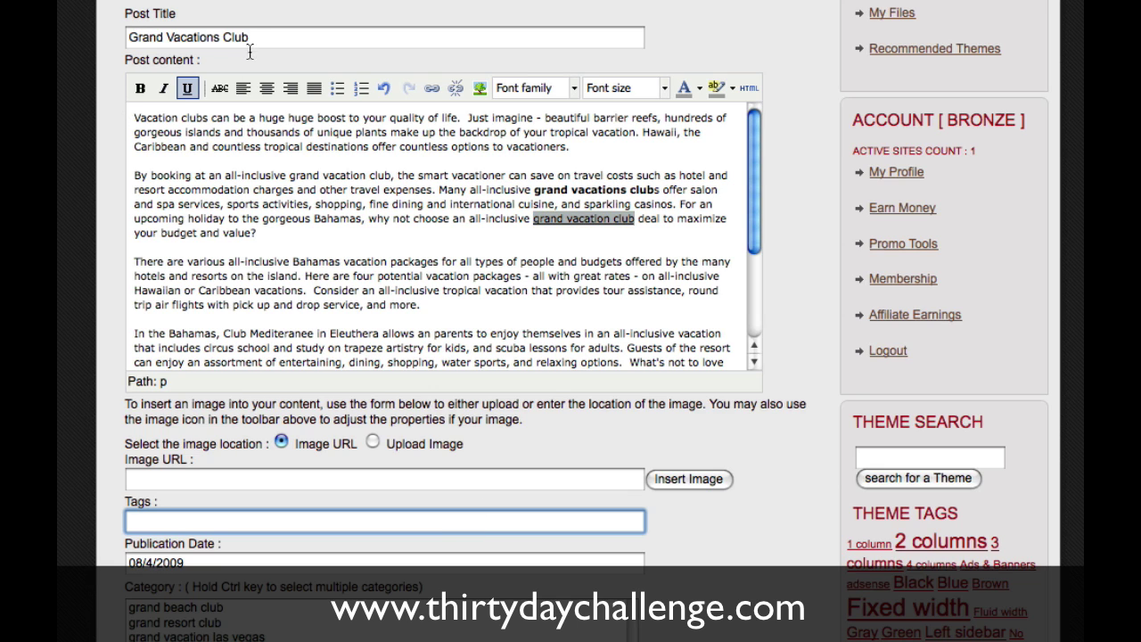
text(GRAND)
key(BackSpace)
key(BackSpace)
key(BackSpace)
key(BackSpace)
key(BackSpace)
key(BackSpace)
text(grand vacations c)
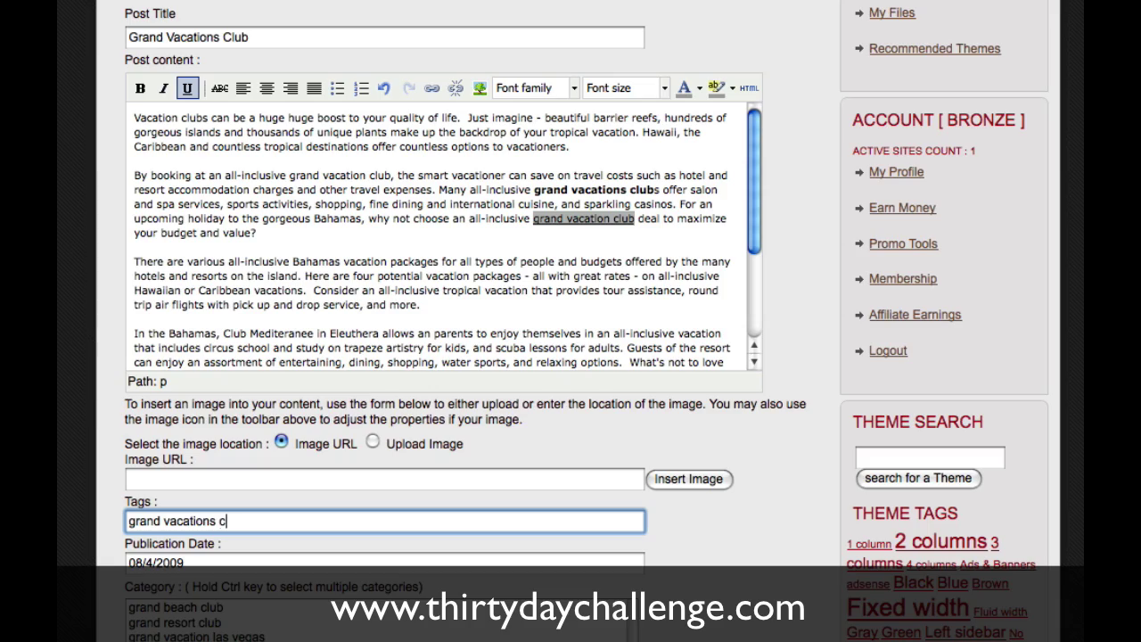
text(lub)
scroll(279, 580, down, 1)
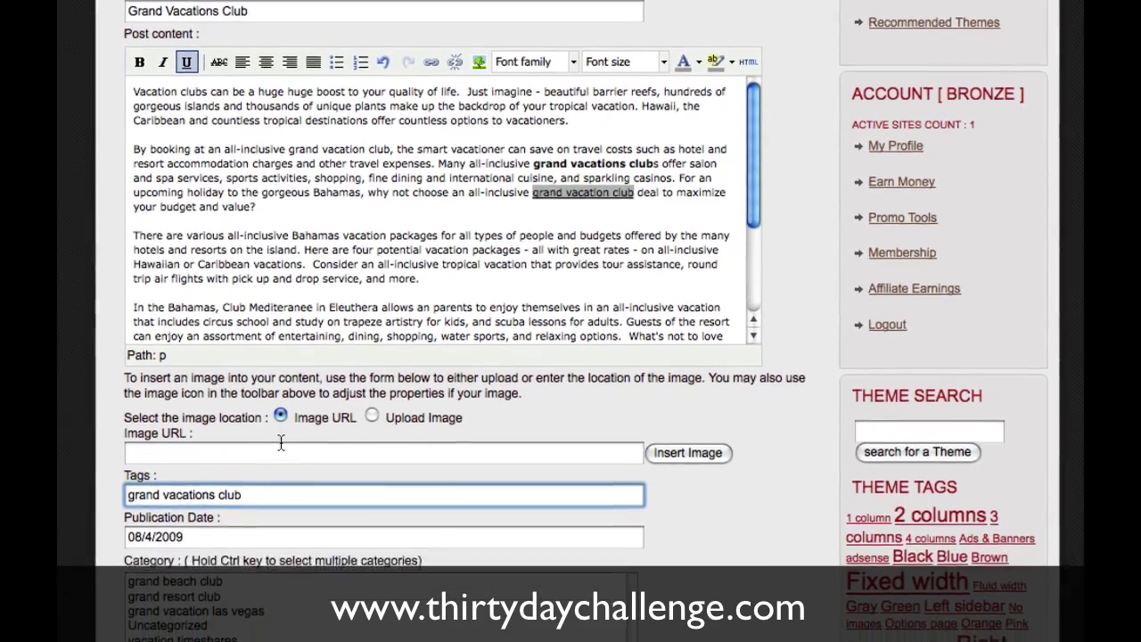
scroll(278, 574, down, 4)
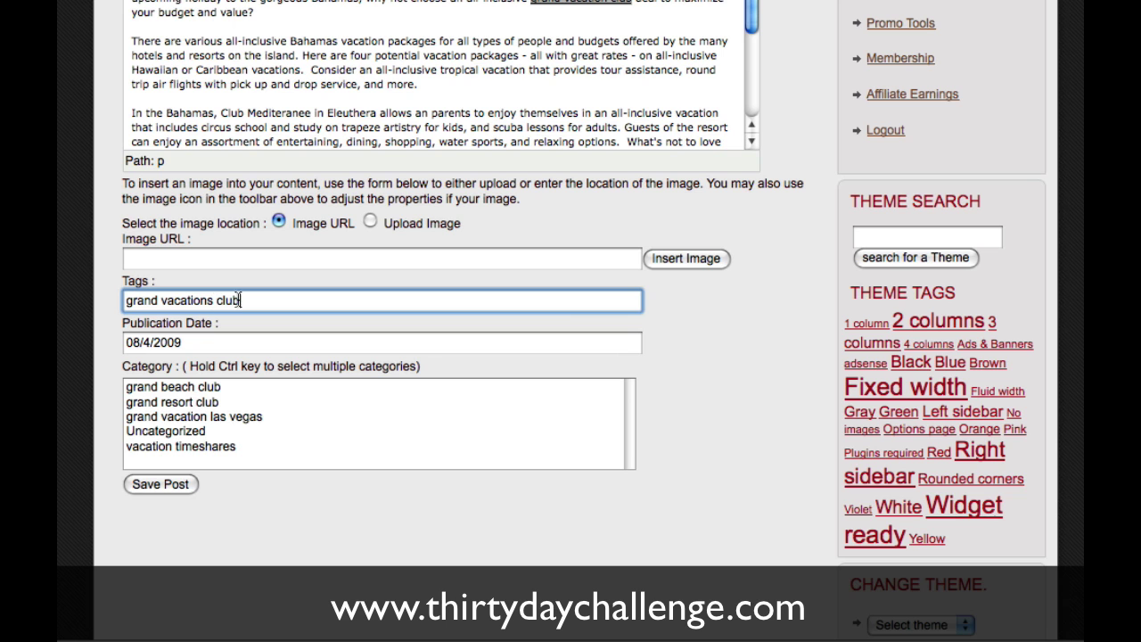
drag(242, 300, 109, 294)
key(super+c)
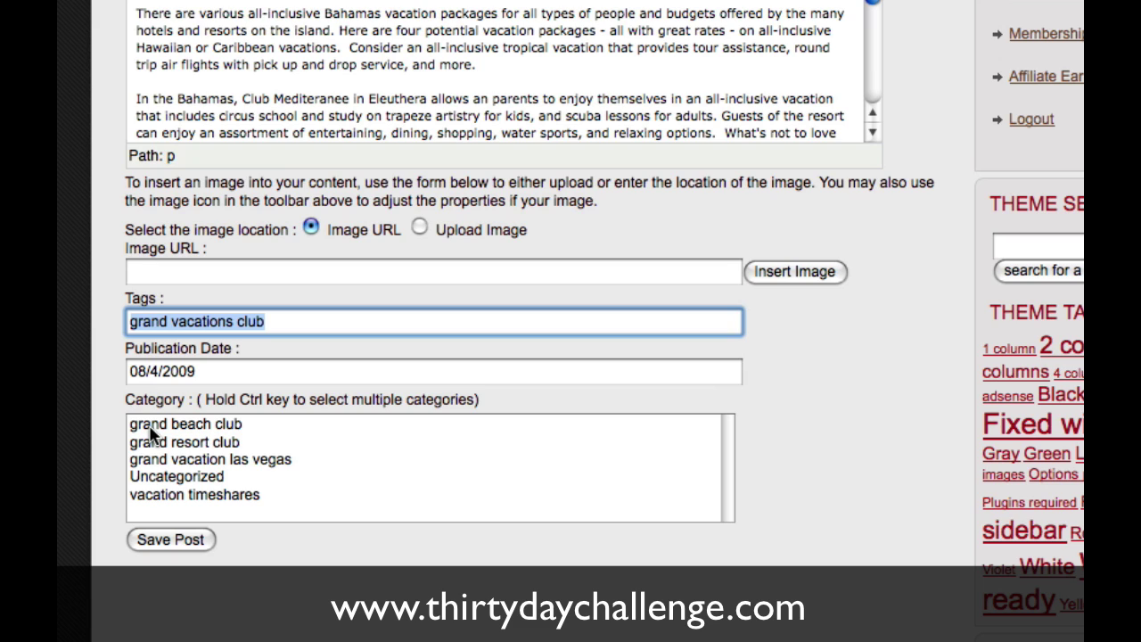
click(171, 540)
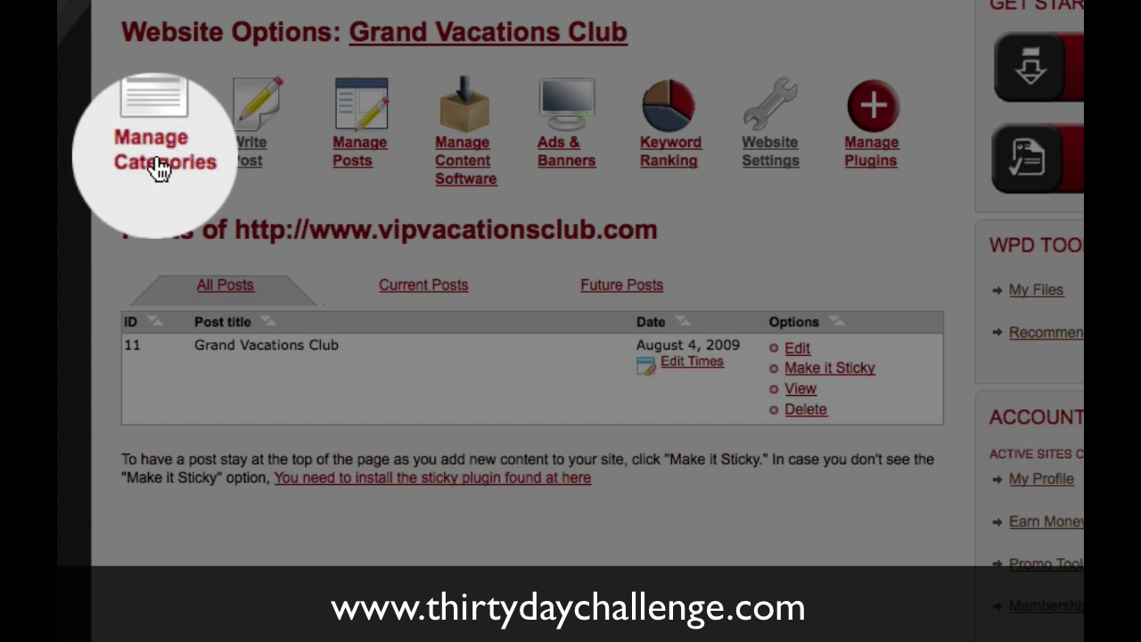
Add the category 'grand vacations club' via Manage Categories, then return to Manage Posts
click(158, 168)
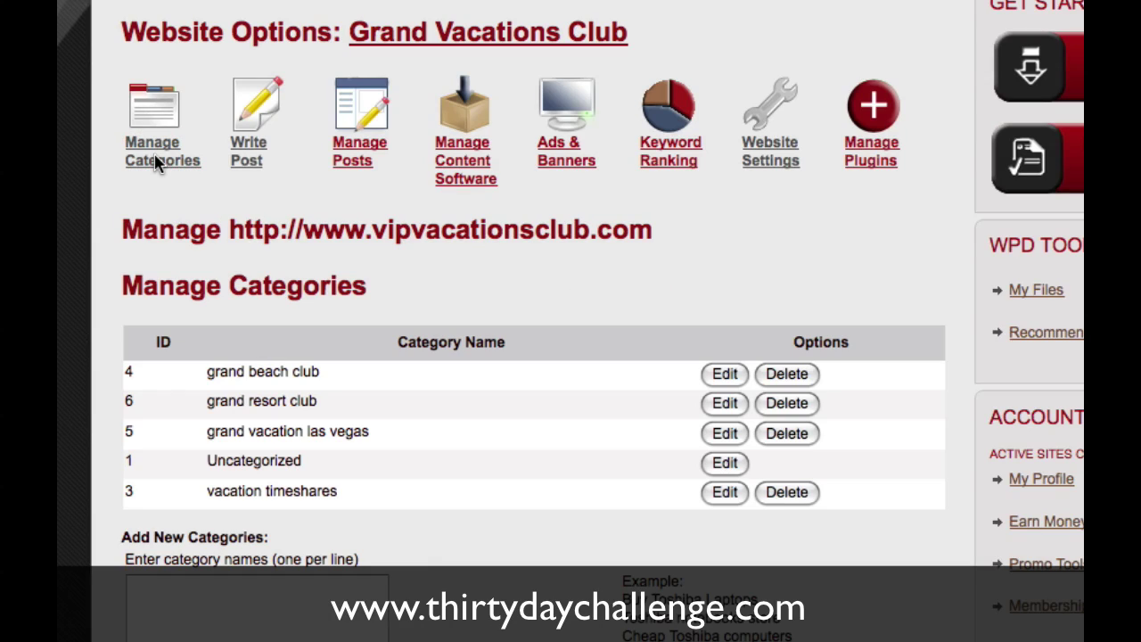
click(238, 614)
key(super+v)
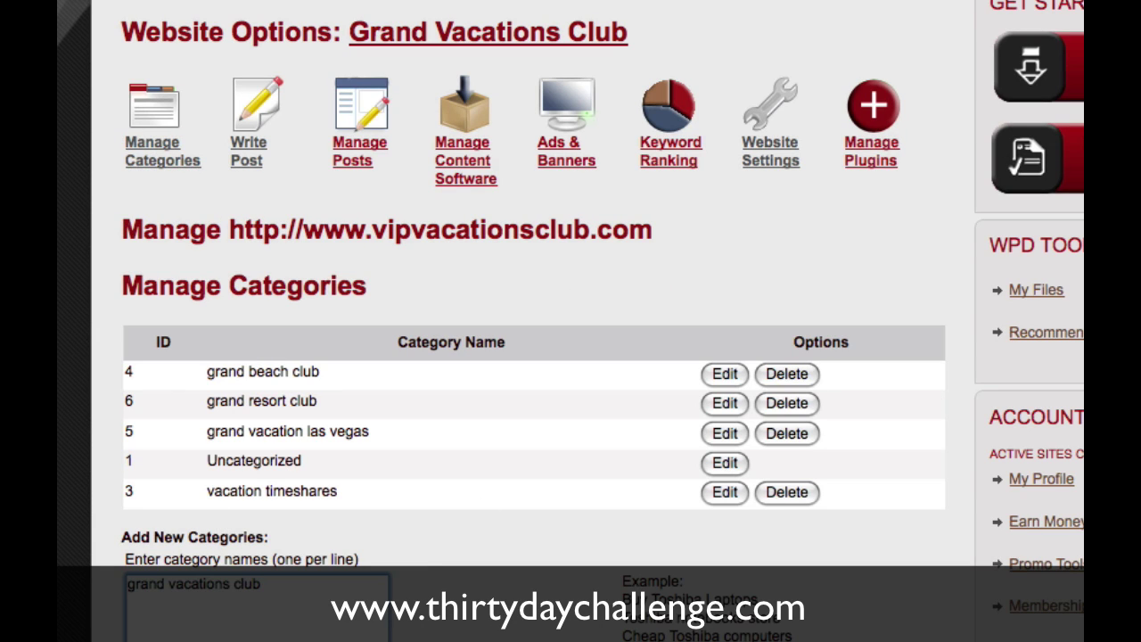
scroll(904, 349, down, 7)
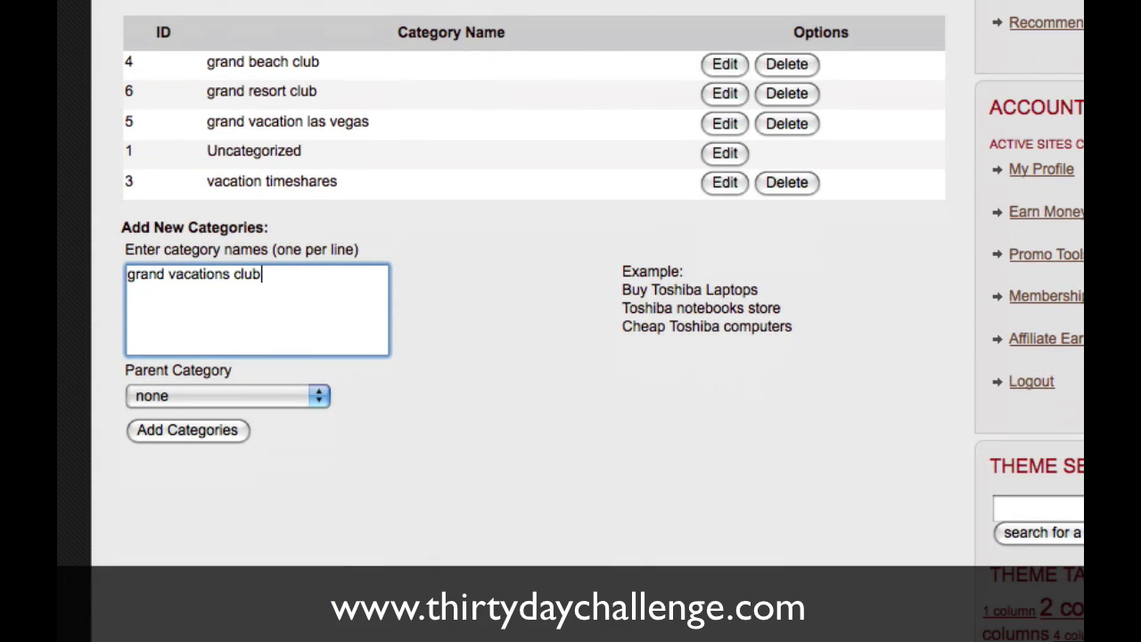
click(198, 429)
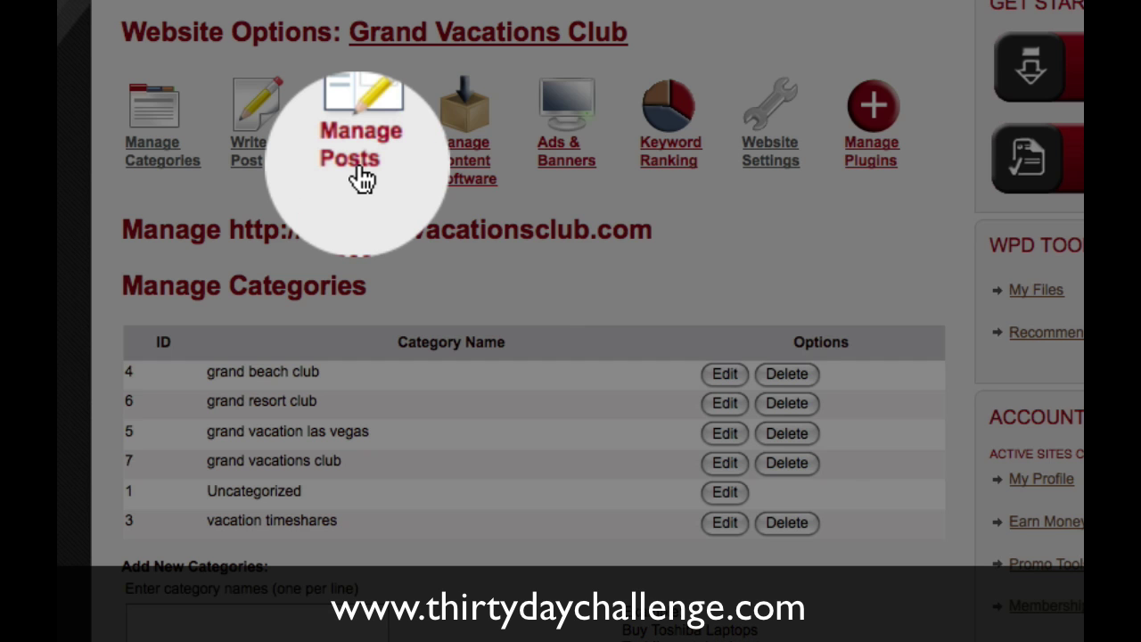
click(361, 178)
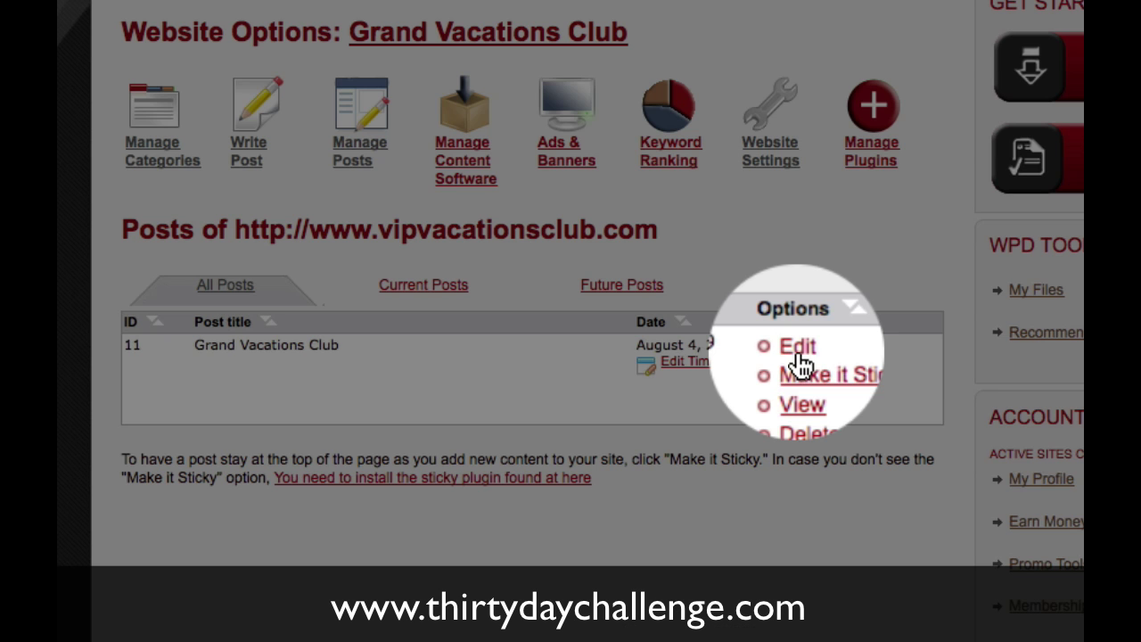
Edit the Grand Vacations Club post, assign the grand vacations club category, and save
click(799, 355)
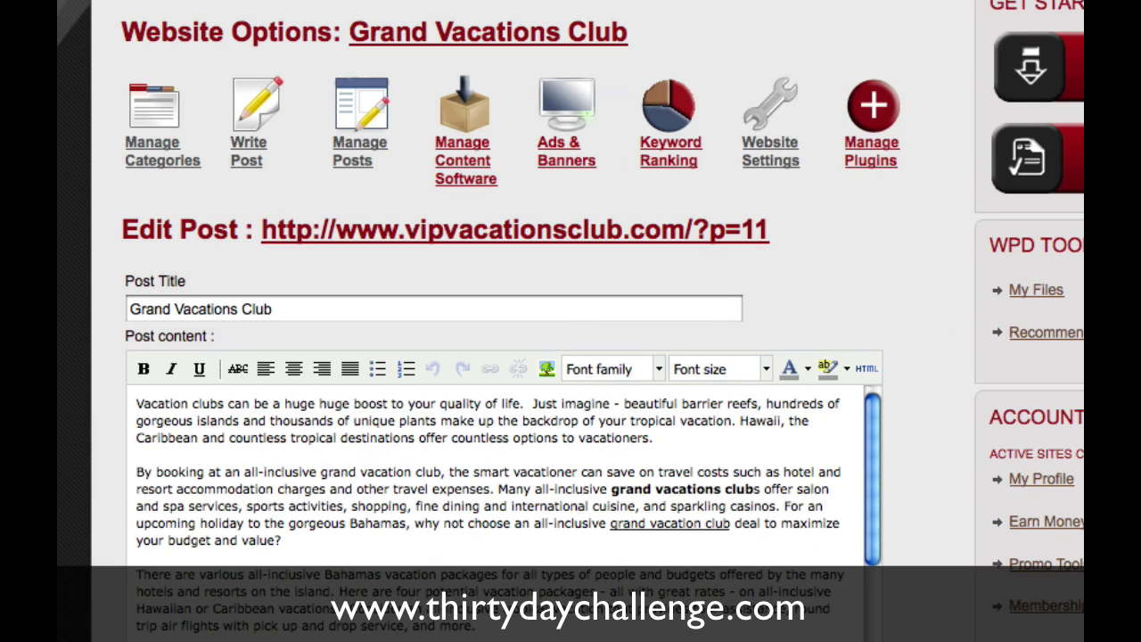
scroll(508, 357, down, 10)
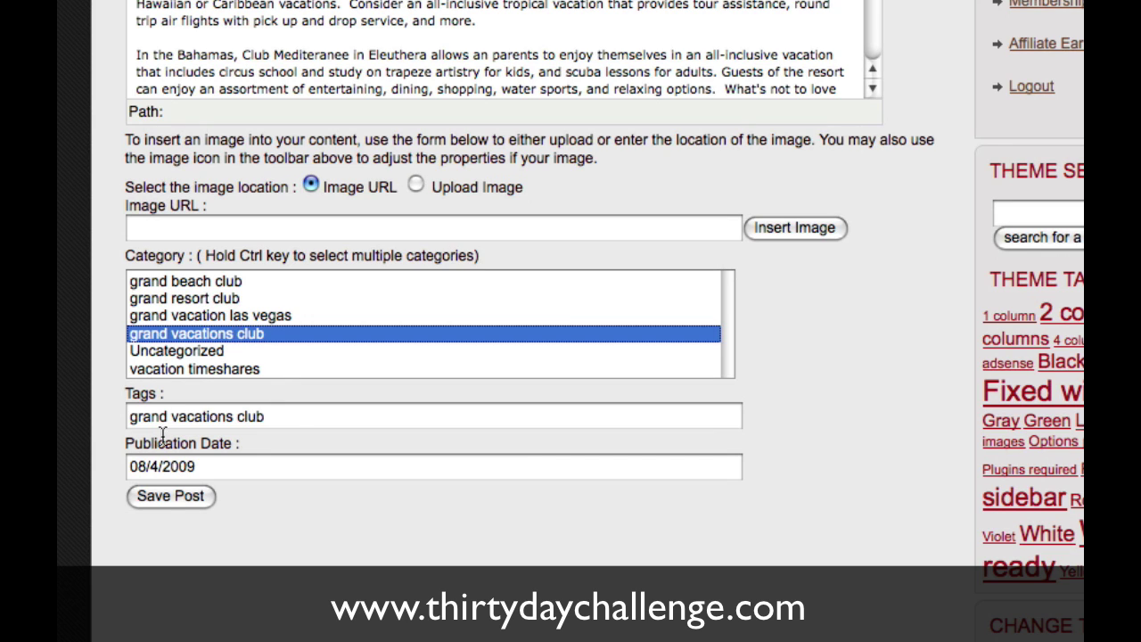
click(171, 497)
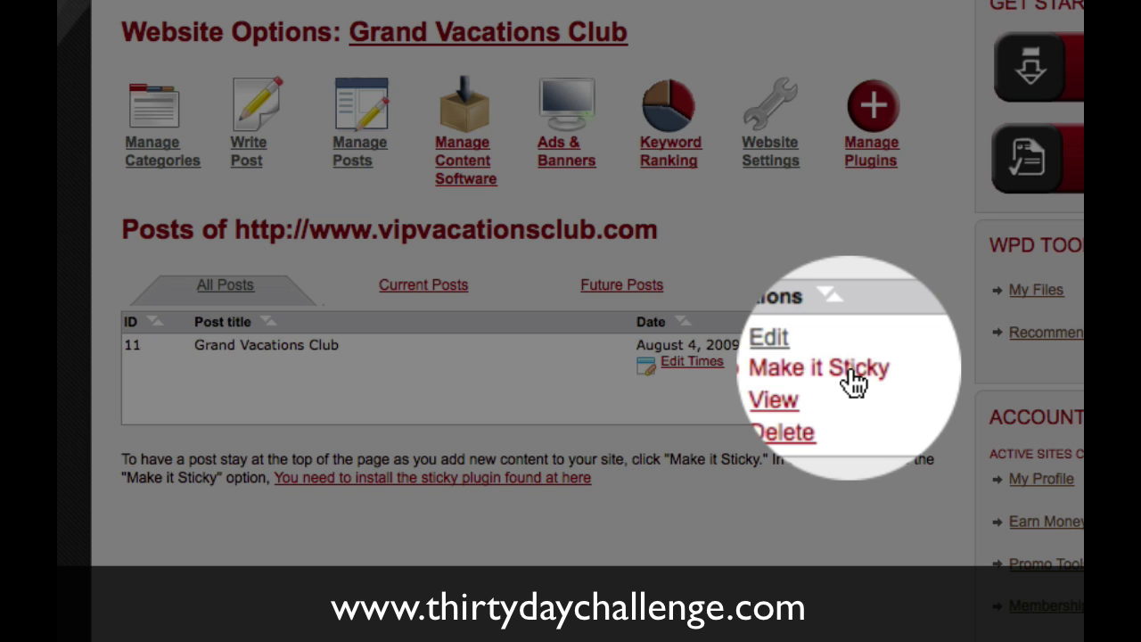
Make the Grand Vacations Club post sticky in the posts list
click(852, 376)
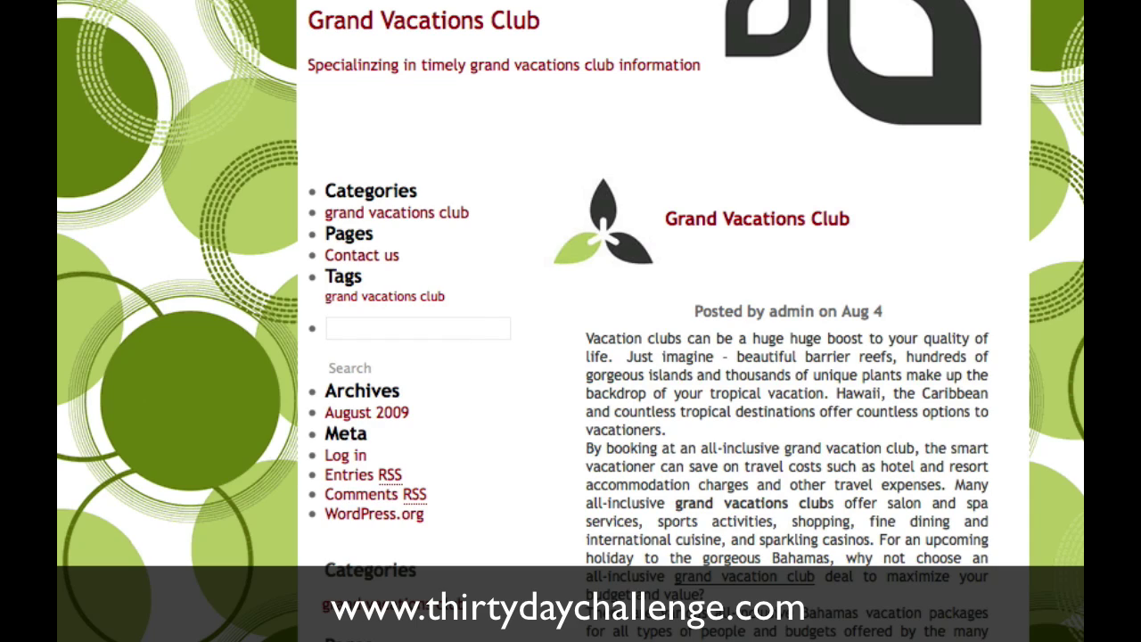
Scroll to the post's end to show the Technorati tags and Bookmark & Share menu
scroll(787, 357, down, 10)
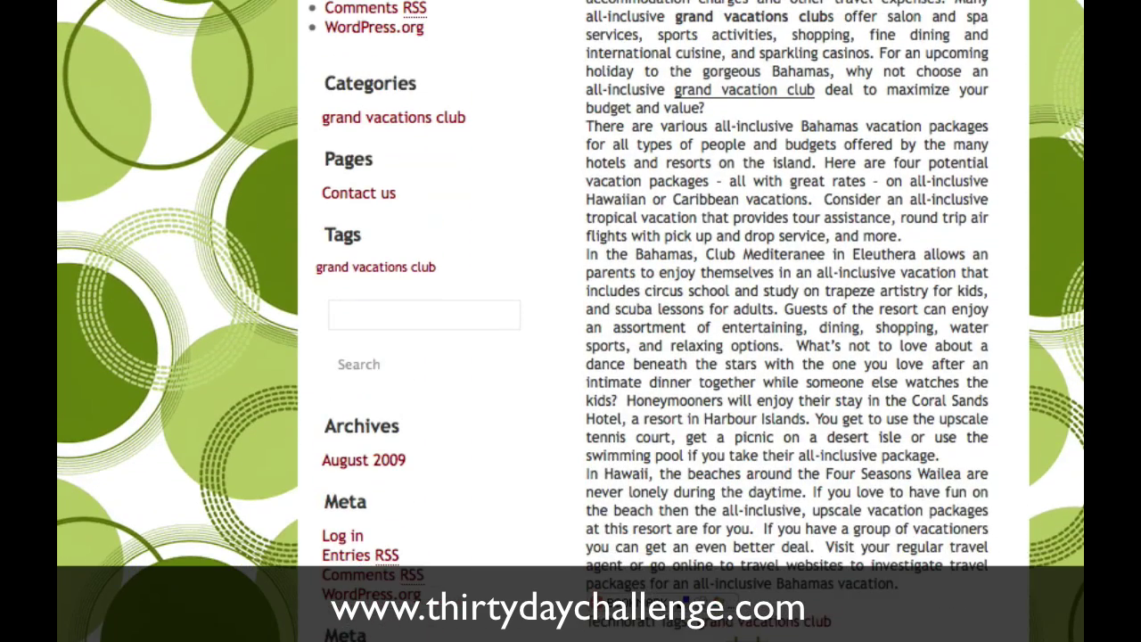
scroll(787, 321, down, 3)
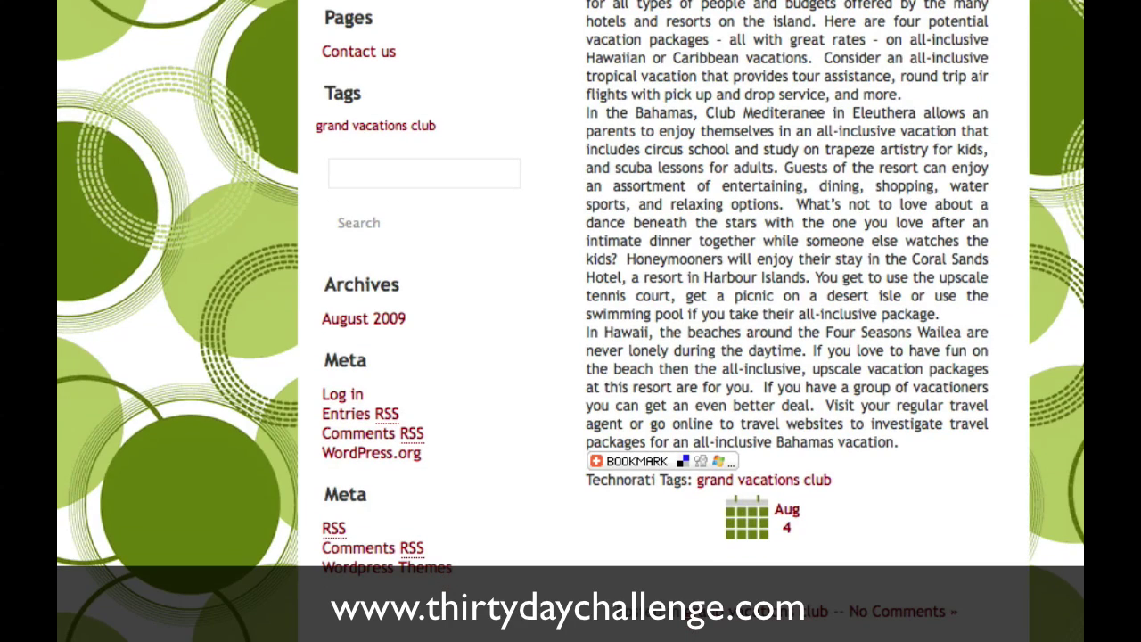
mouse_move(649, 479)
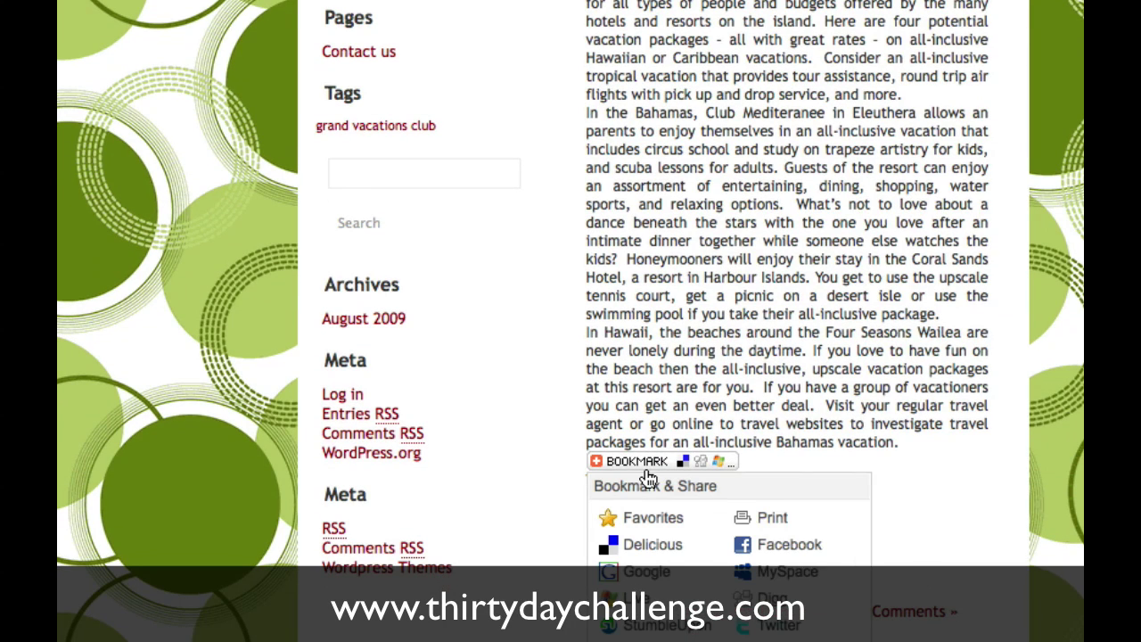